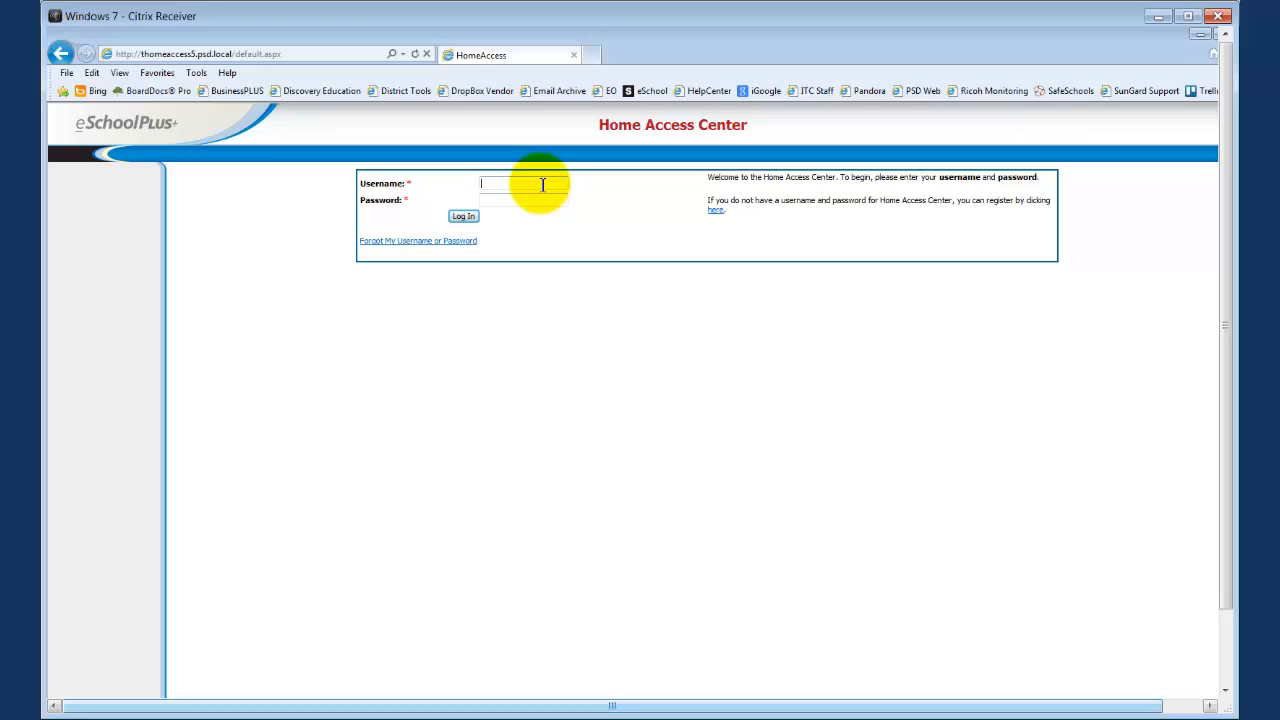
Step: Log in to Home Access Center with the student's username and account password
text(...)
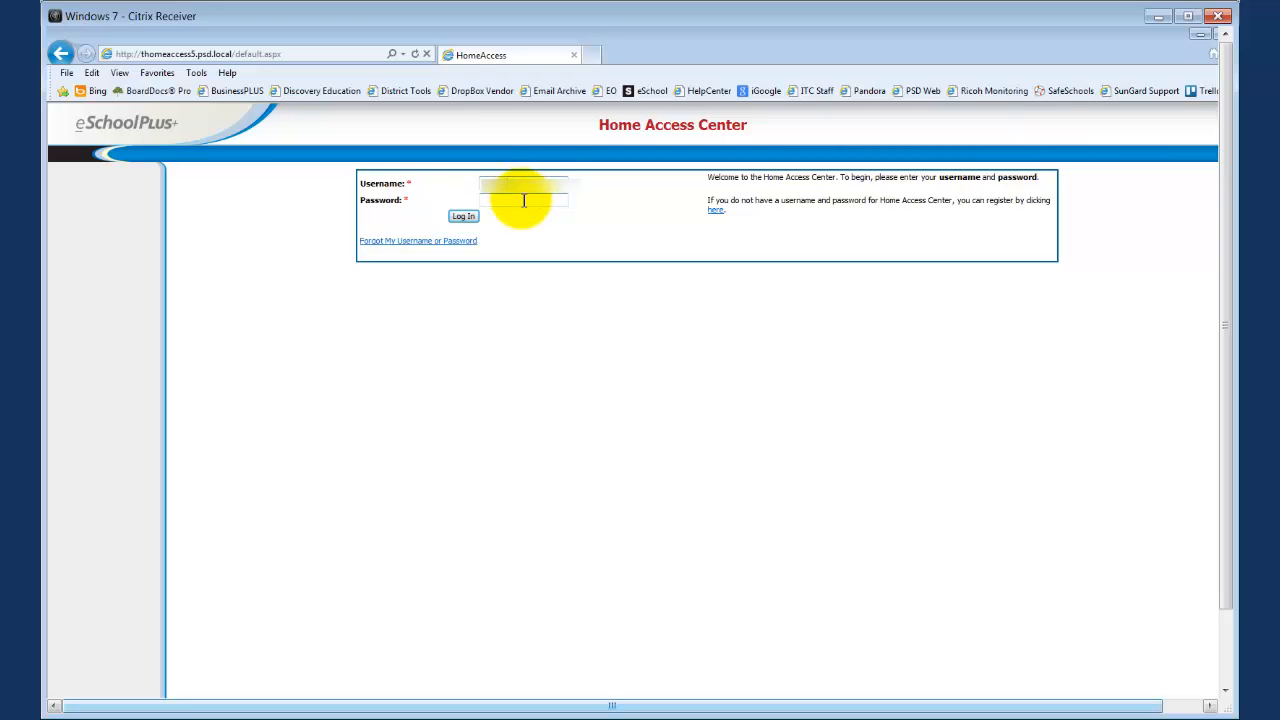
click(525, 201)
text(••••••)
click(463, 216)
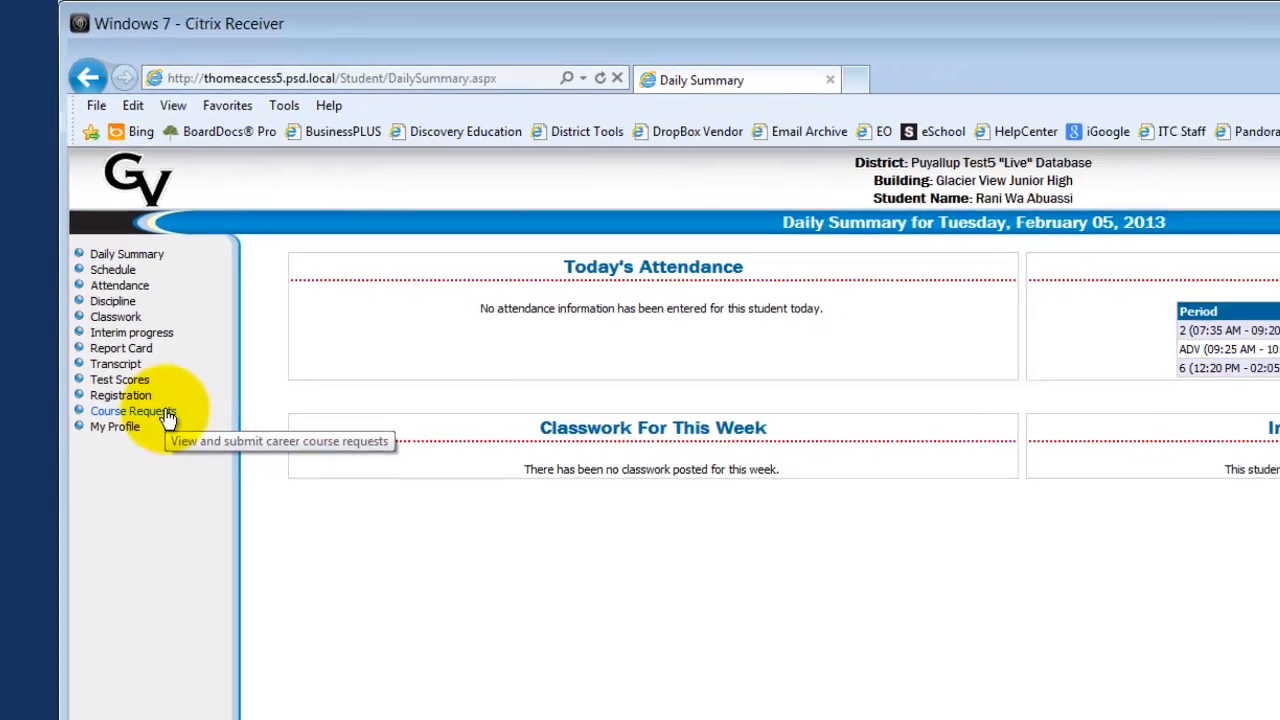
Step: Open the student's Course Requests and save a request for Honor Eng 8 Am Study in the English department
click(230, 561)
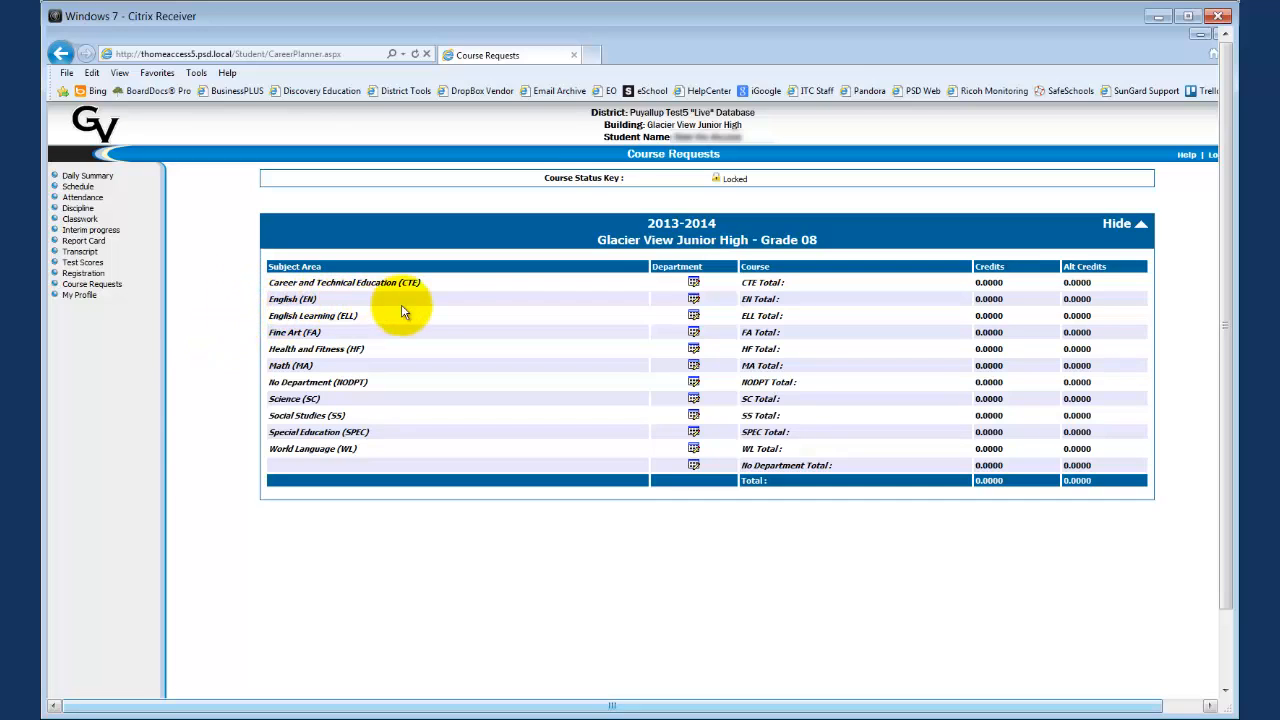
click(694, 300)
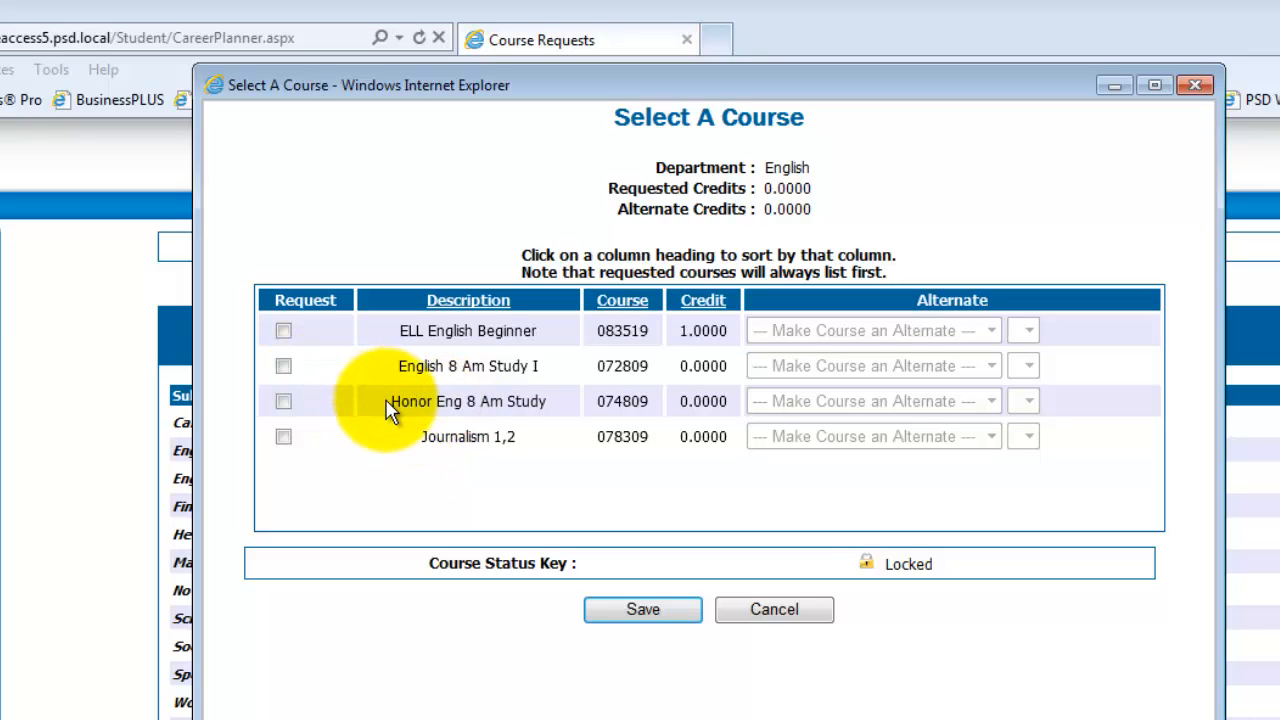
click(284, 402)
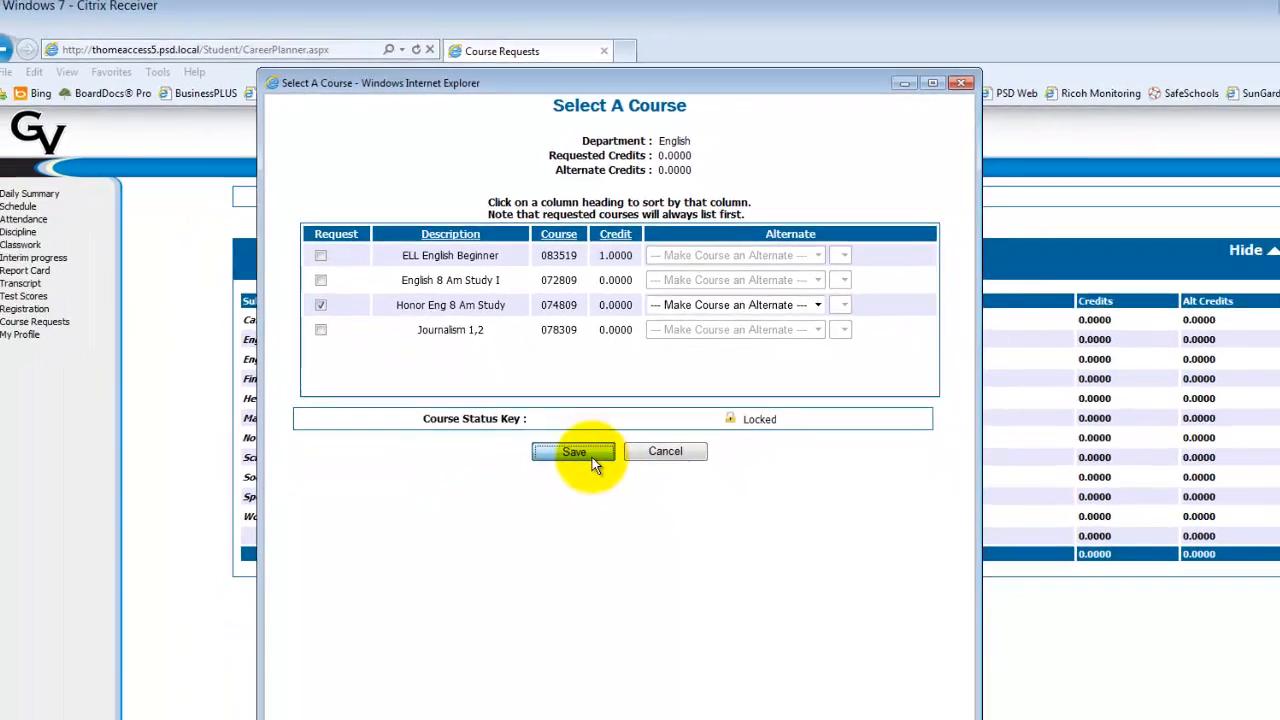
click(592, 457)
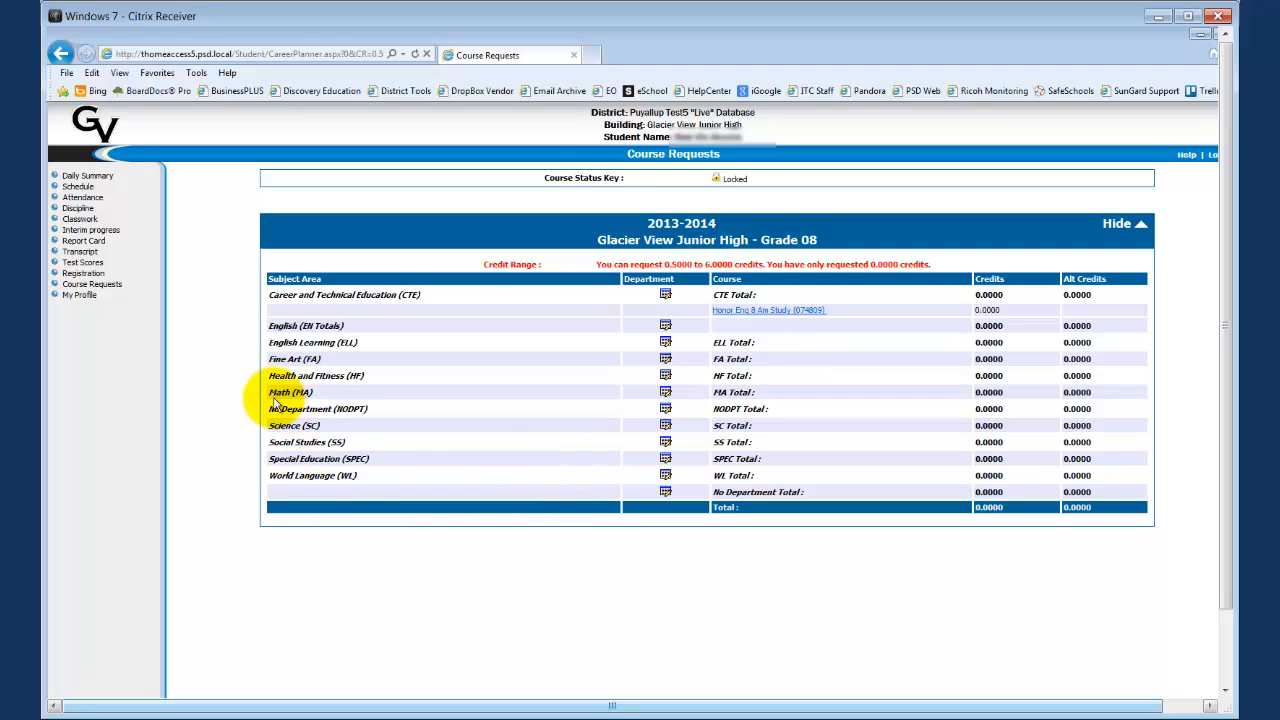
Step: Request Honors Math 8/Alg I in the Math department and Integratd Science II in the Science department, saving each selection
click(666, 393)
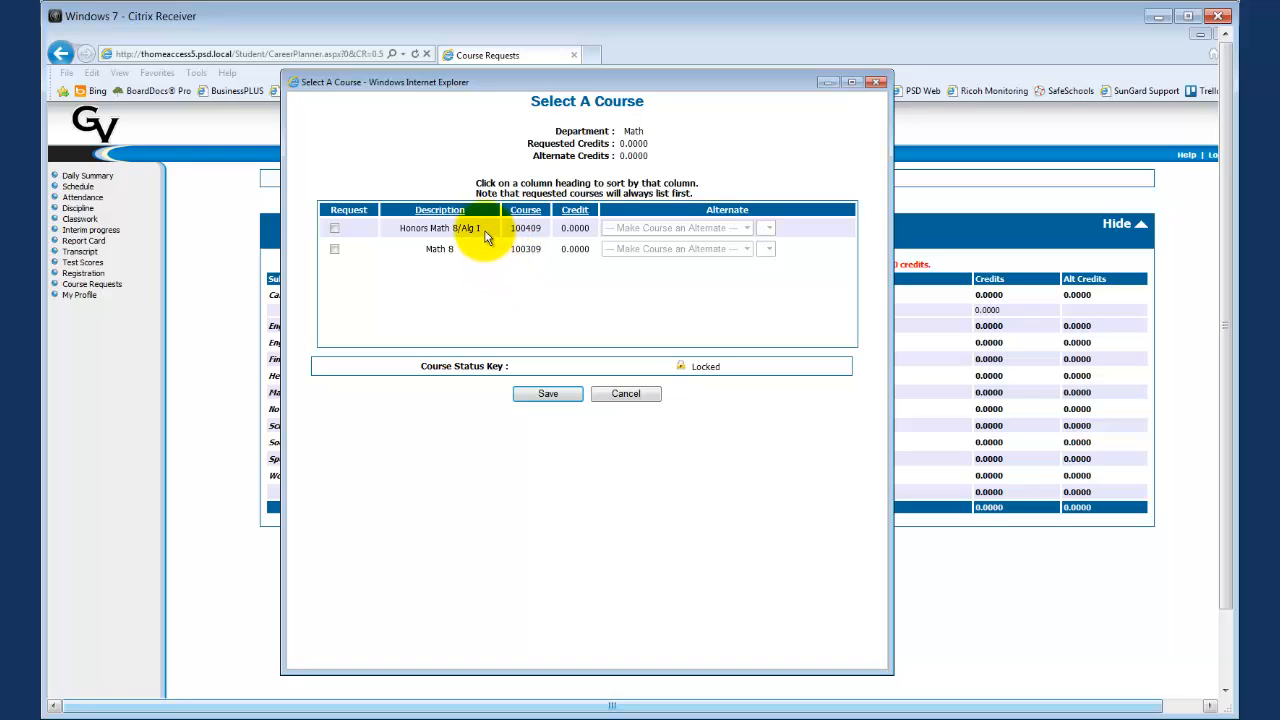
click(334, 228)
click(545, 393)
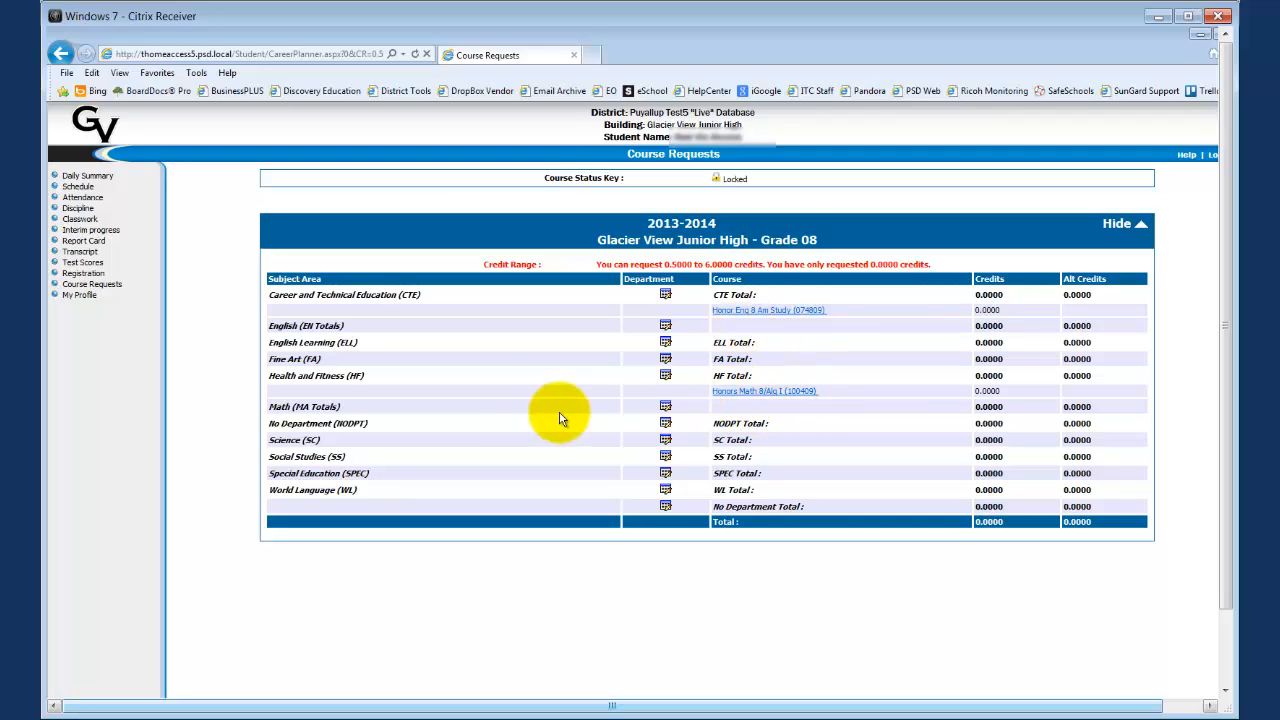
click(666, 441)
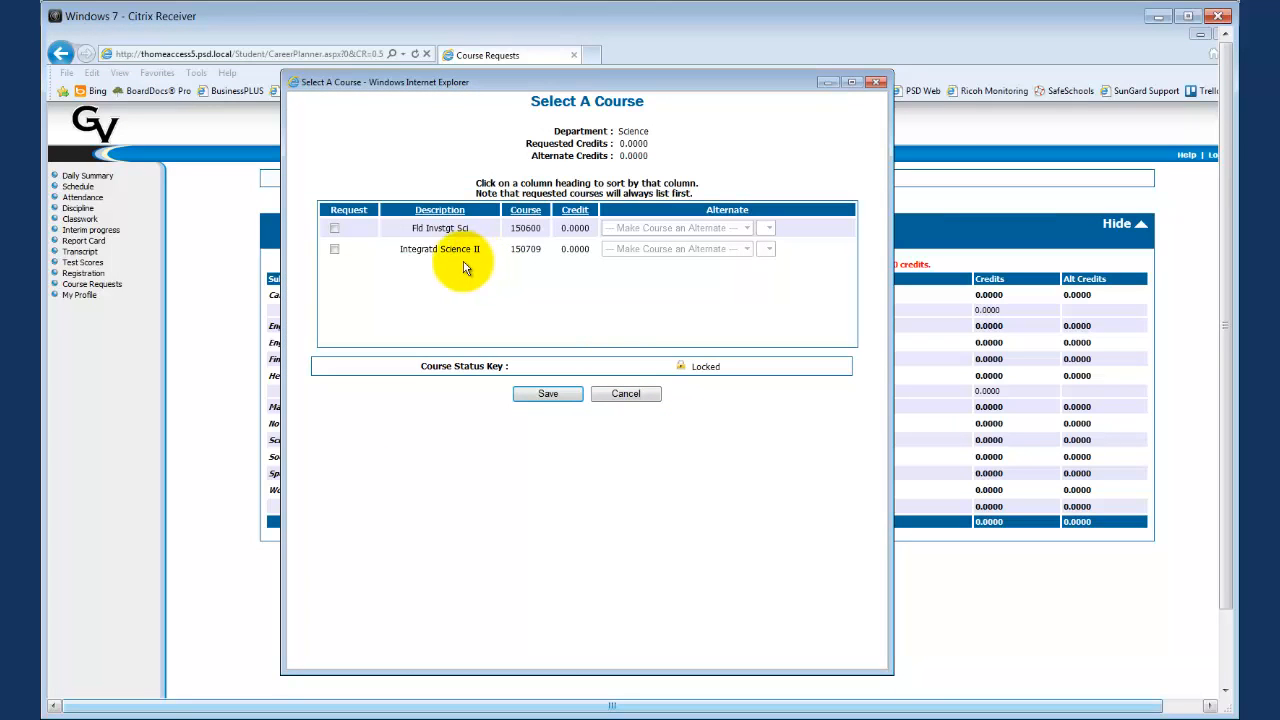
click(335, 250)
click(546, 393)
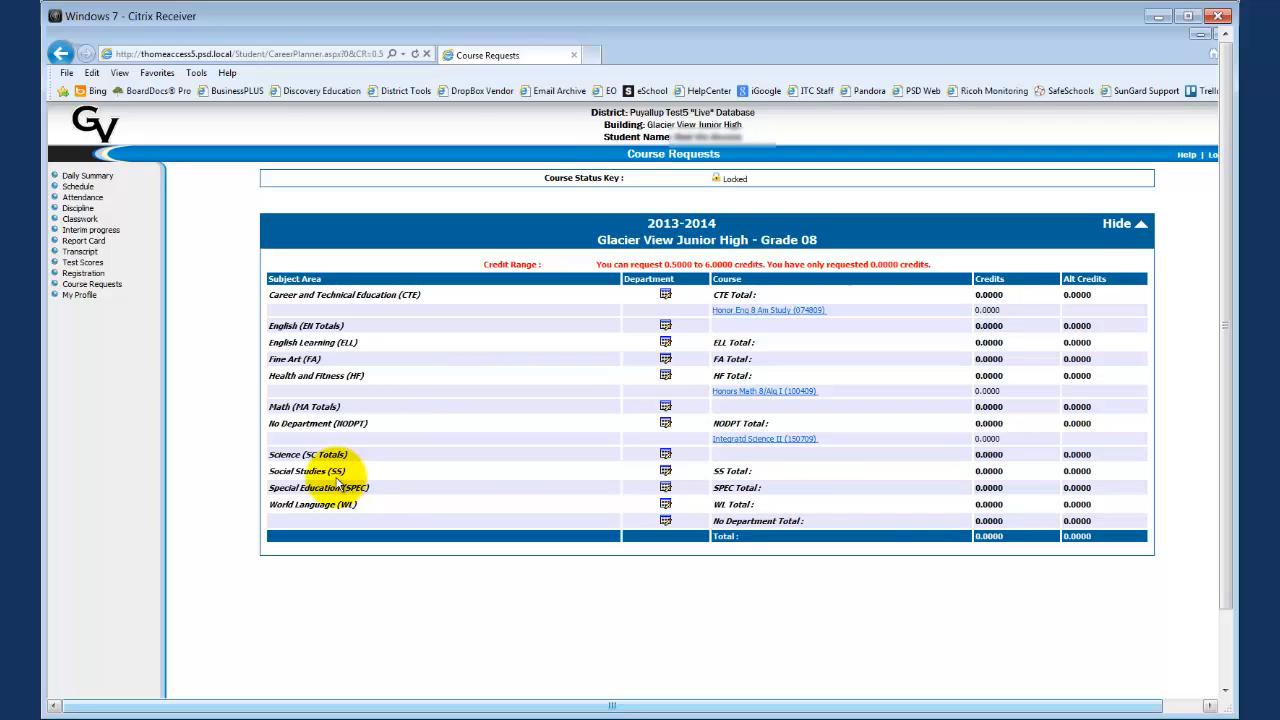
Step: Request Honors SS 8 Am Study in Social Studies and Integratd Health Fit in Health and Fitness, saving each selection
click(668, 474)
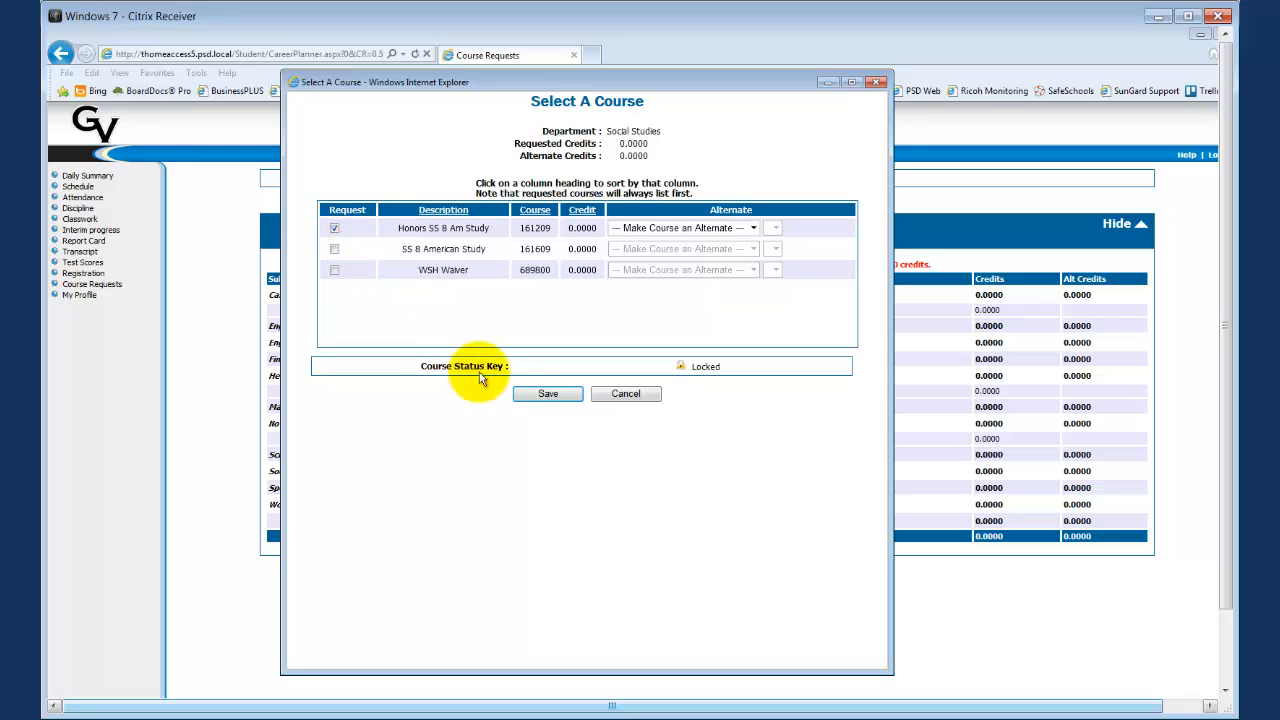
click(524, 396)
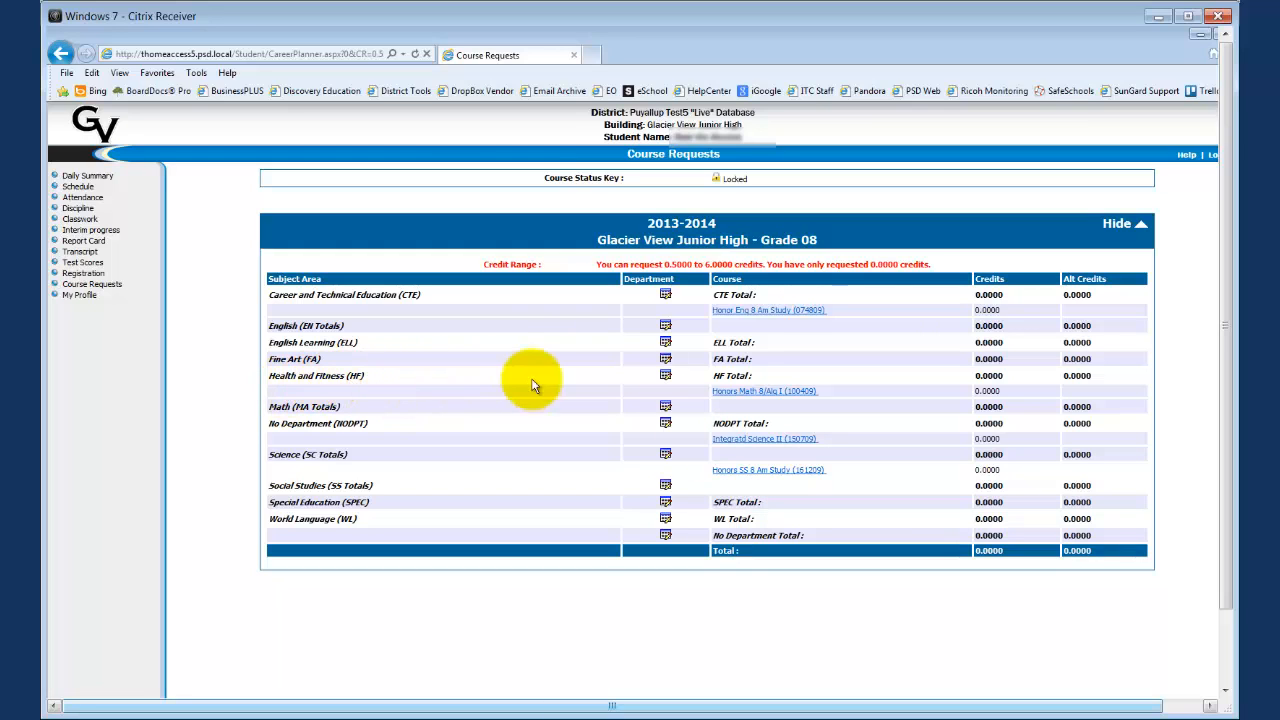
click(666, 376)
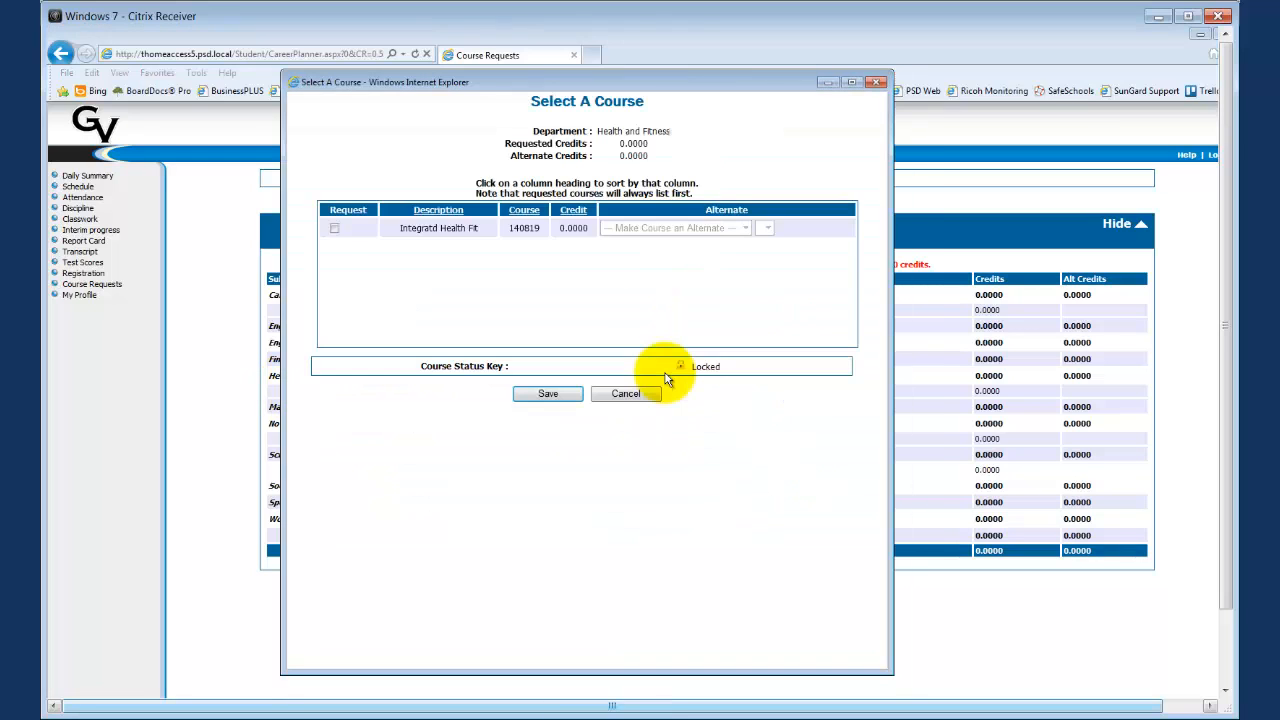
click(335, 229)
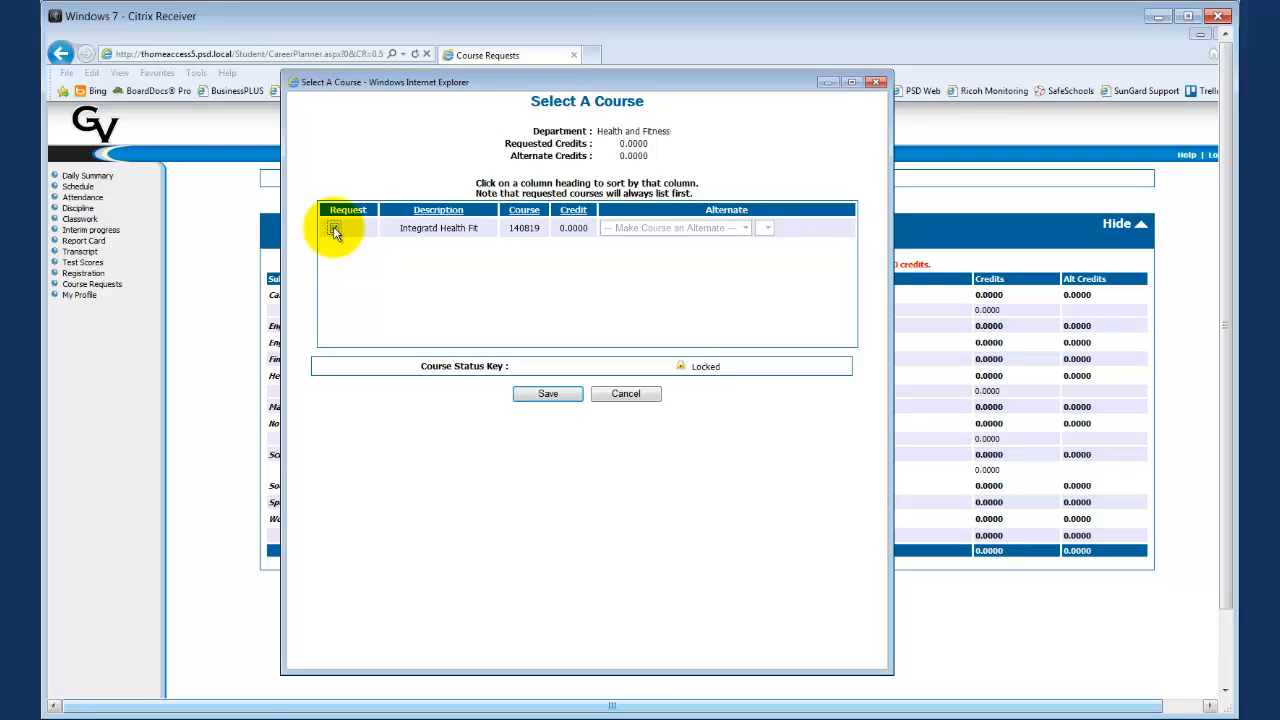
click(548, 396)
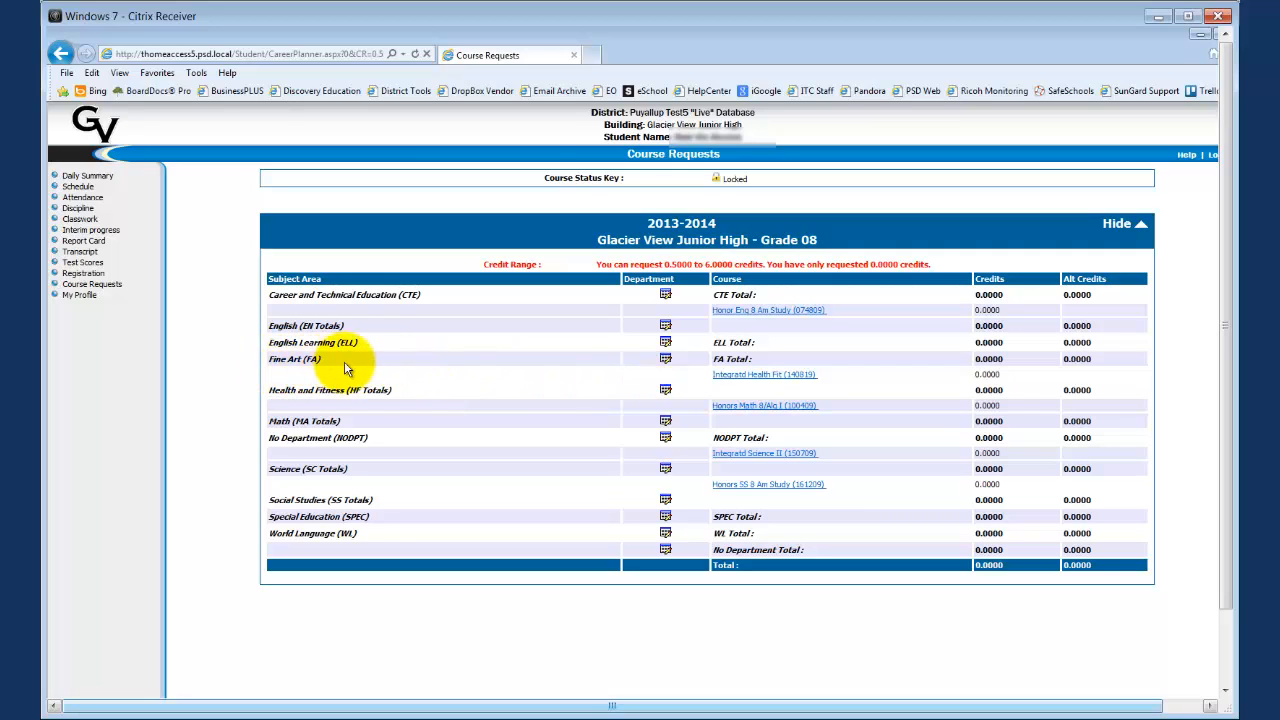
Step: Request Art 1 in the Fine Art department and save the selection
click(666, 360)
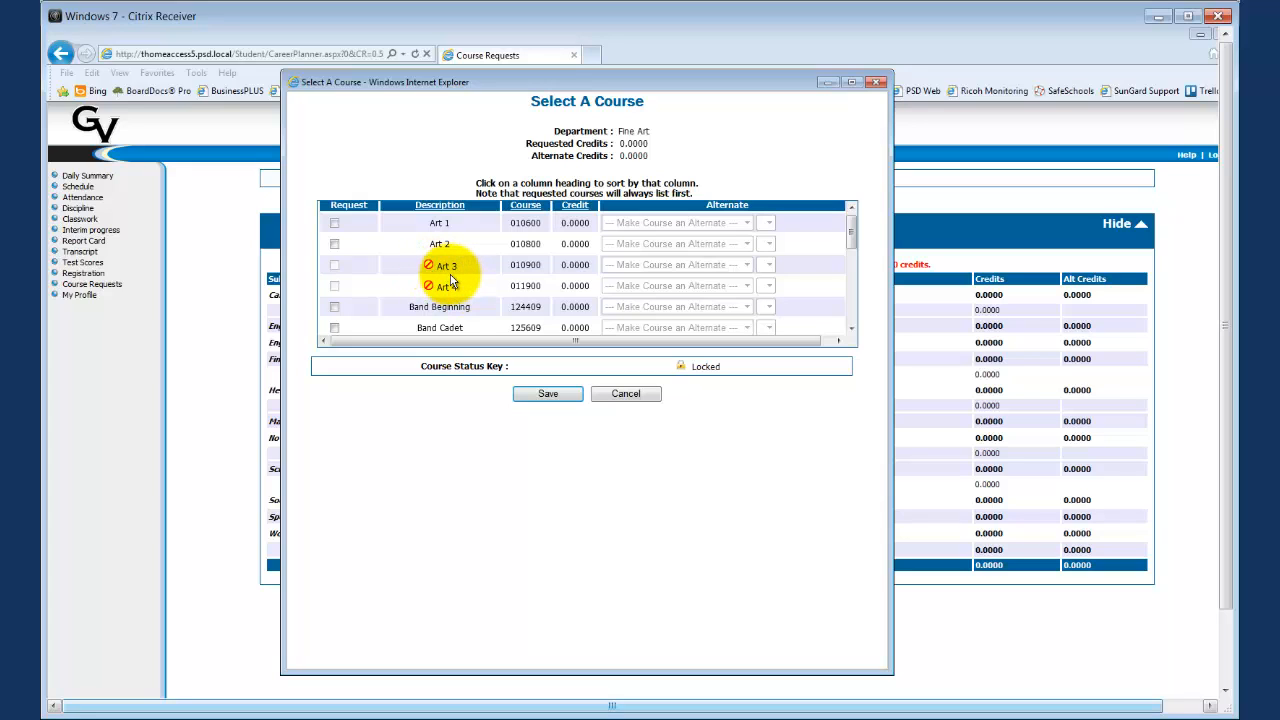
mouse_move(431, 277)
click(335, 223)
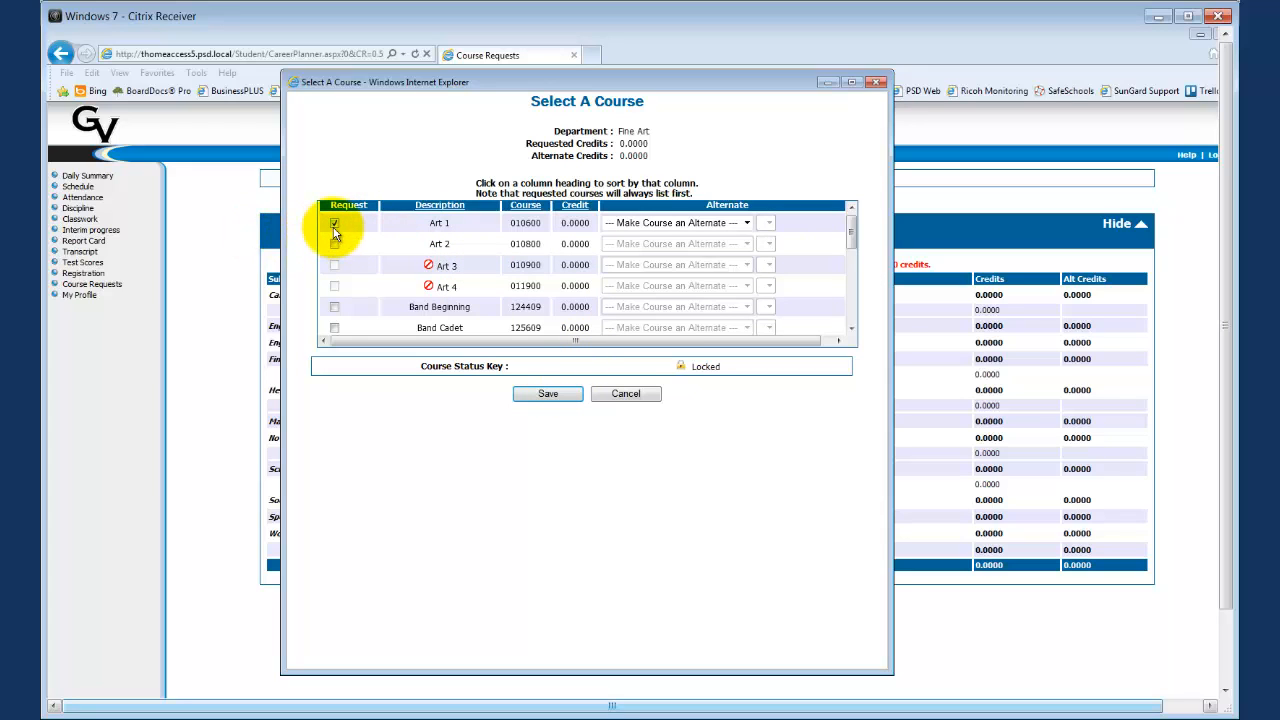
click(548, 393)
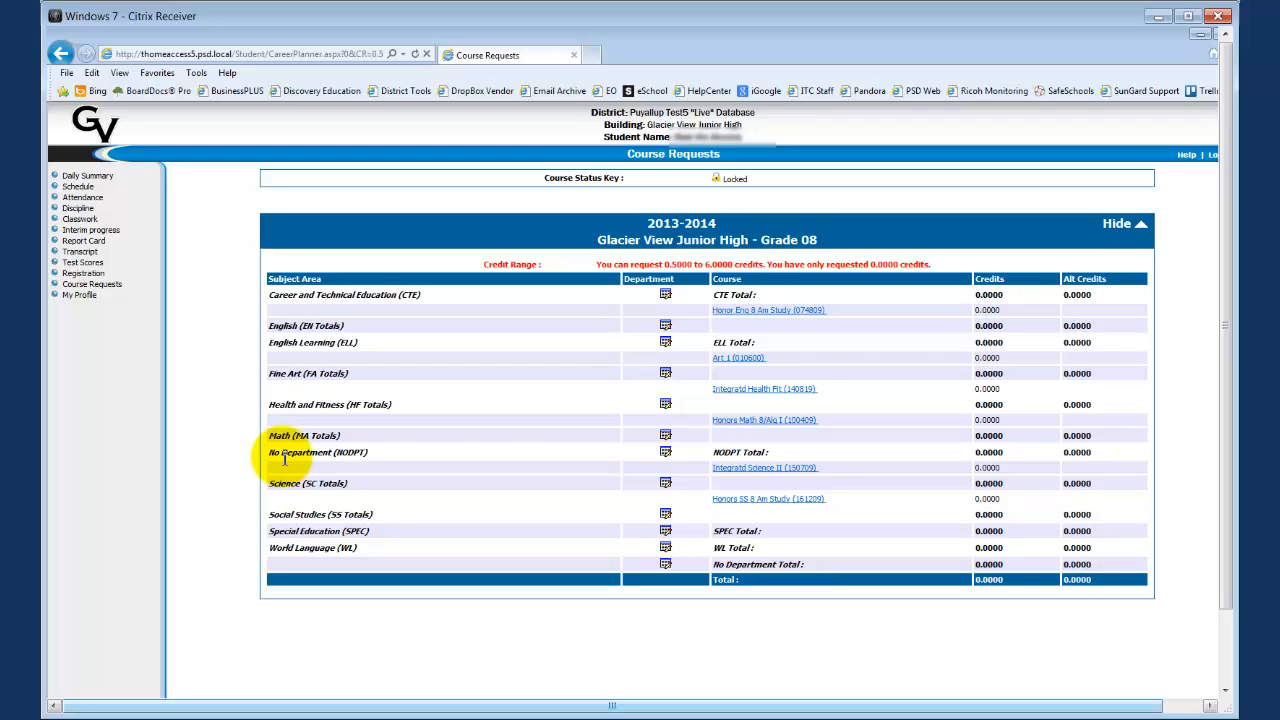
Step: Request the Leadership course under No Department and save the selection
click(665, 453)
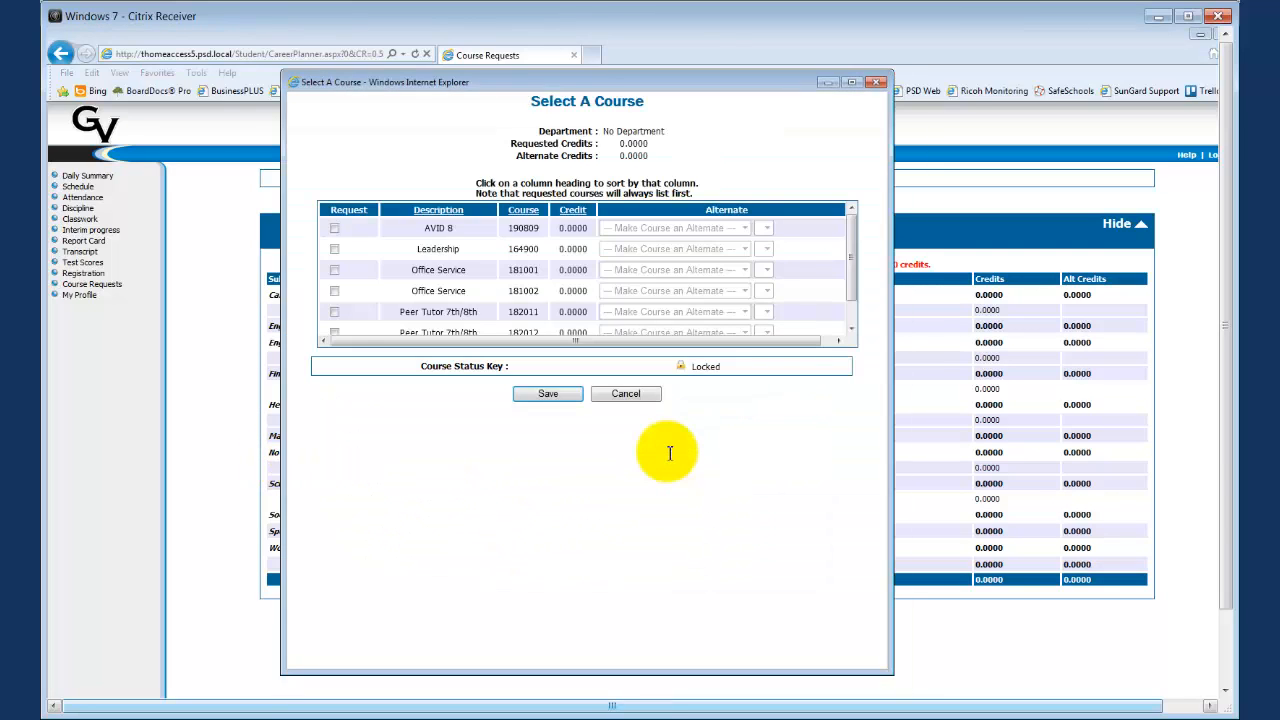
click(334, 248)
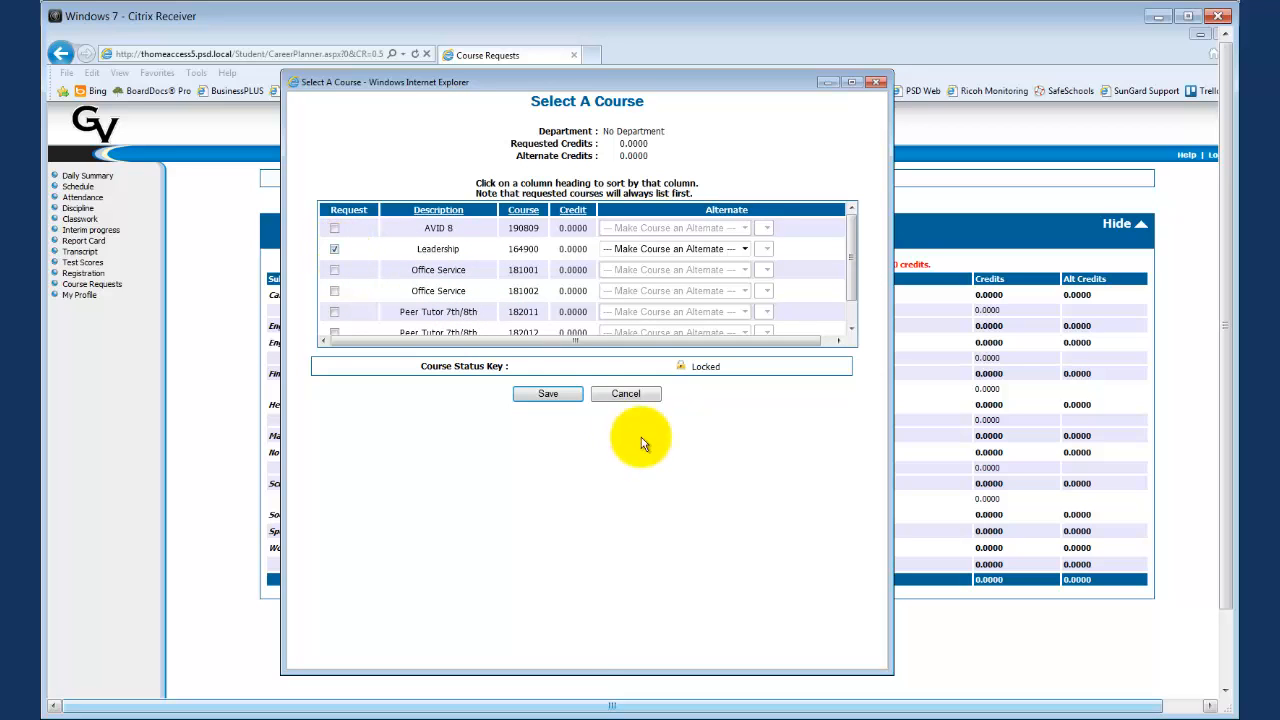
click(552, 394)
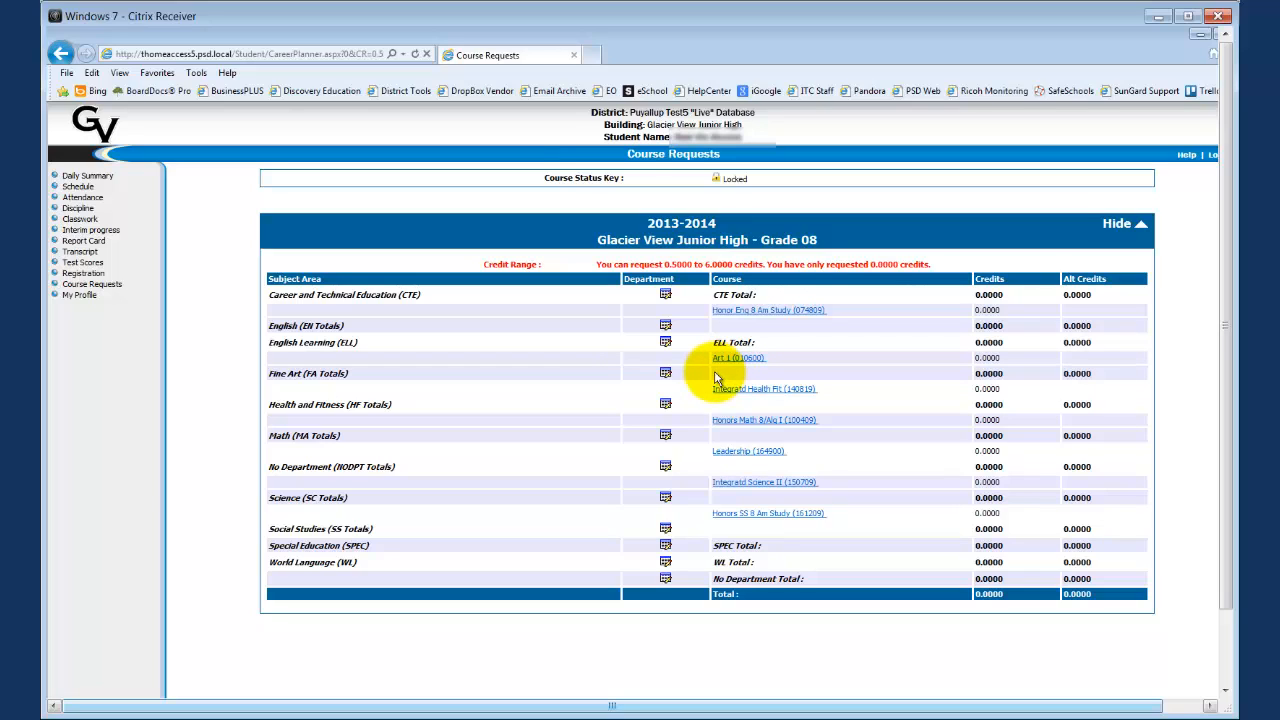
Step: Add Speech/Drama 1 from the Fine Art department as an Alternate to Any Course and save the request
click(664, 376)
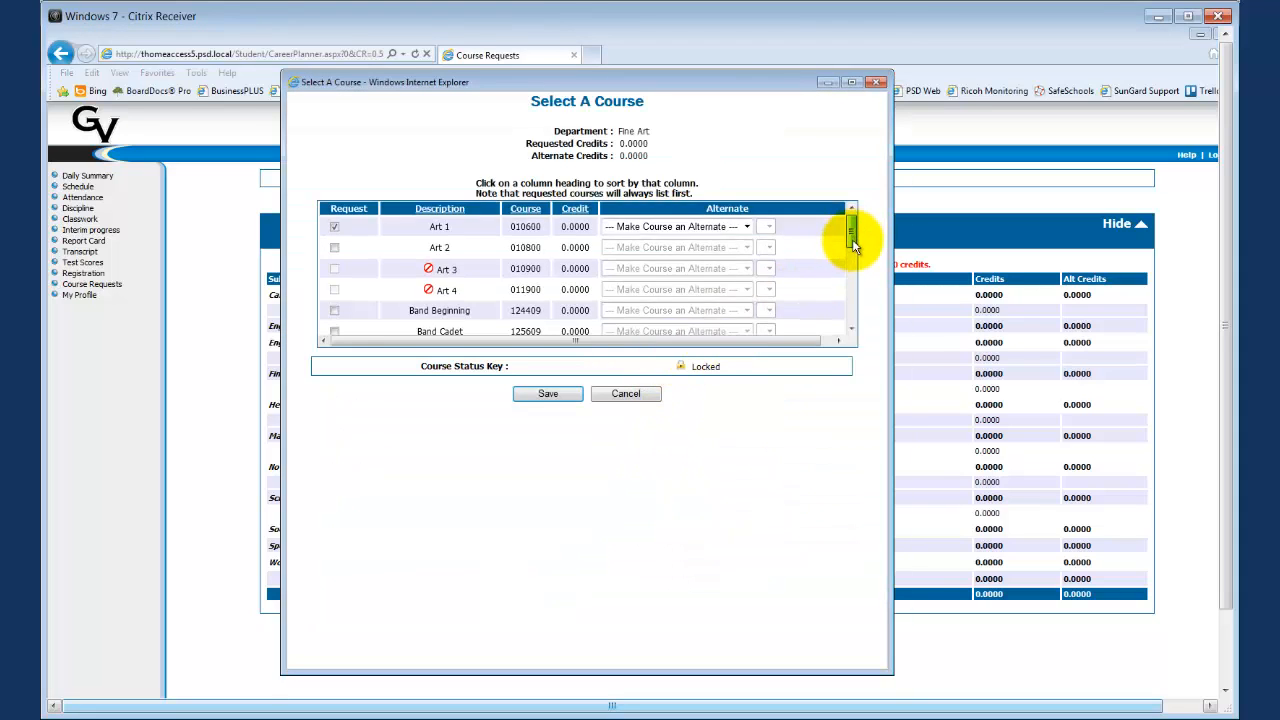
drag(852, 239, 849, 310)
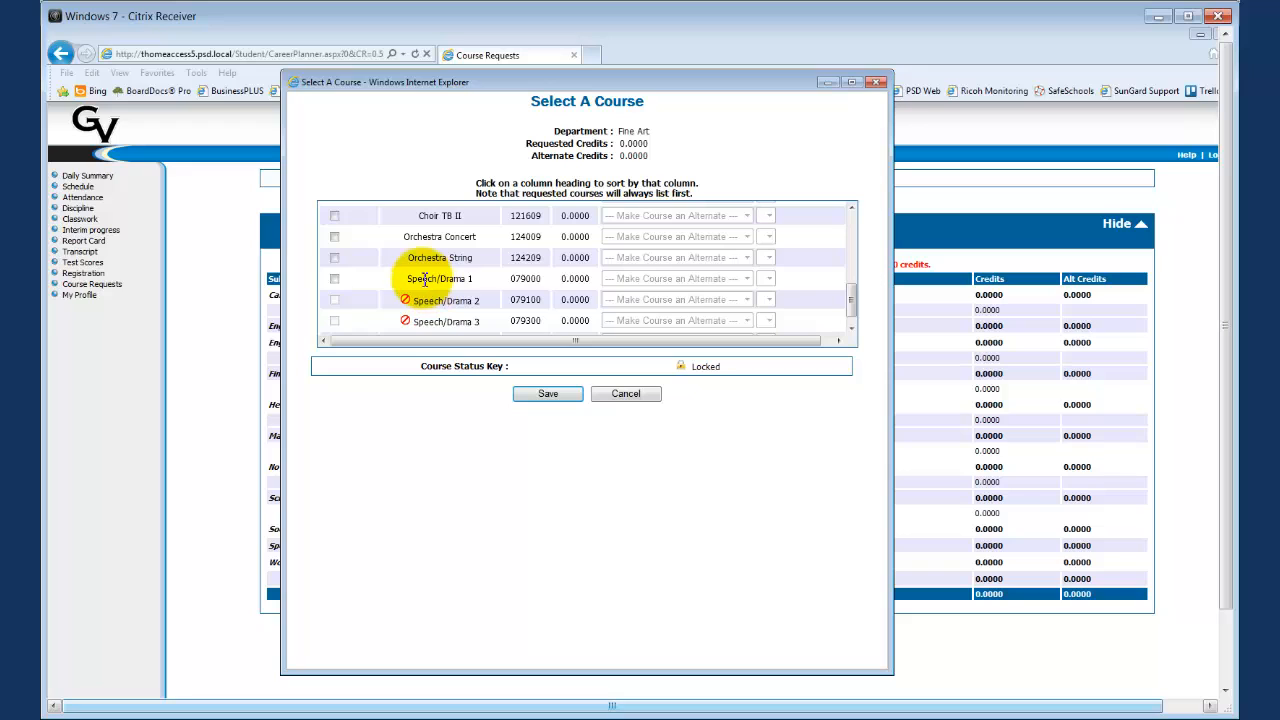
click(335, 279)
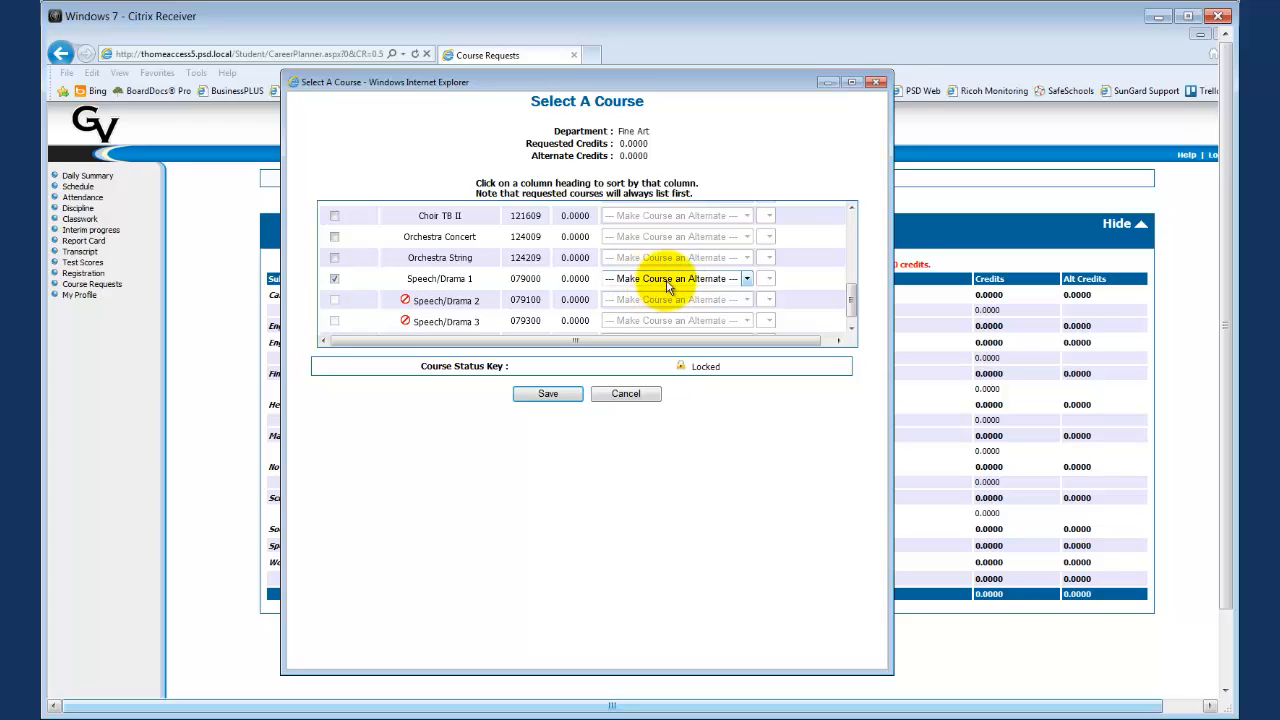
click(747, 280)
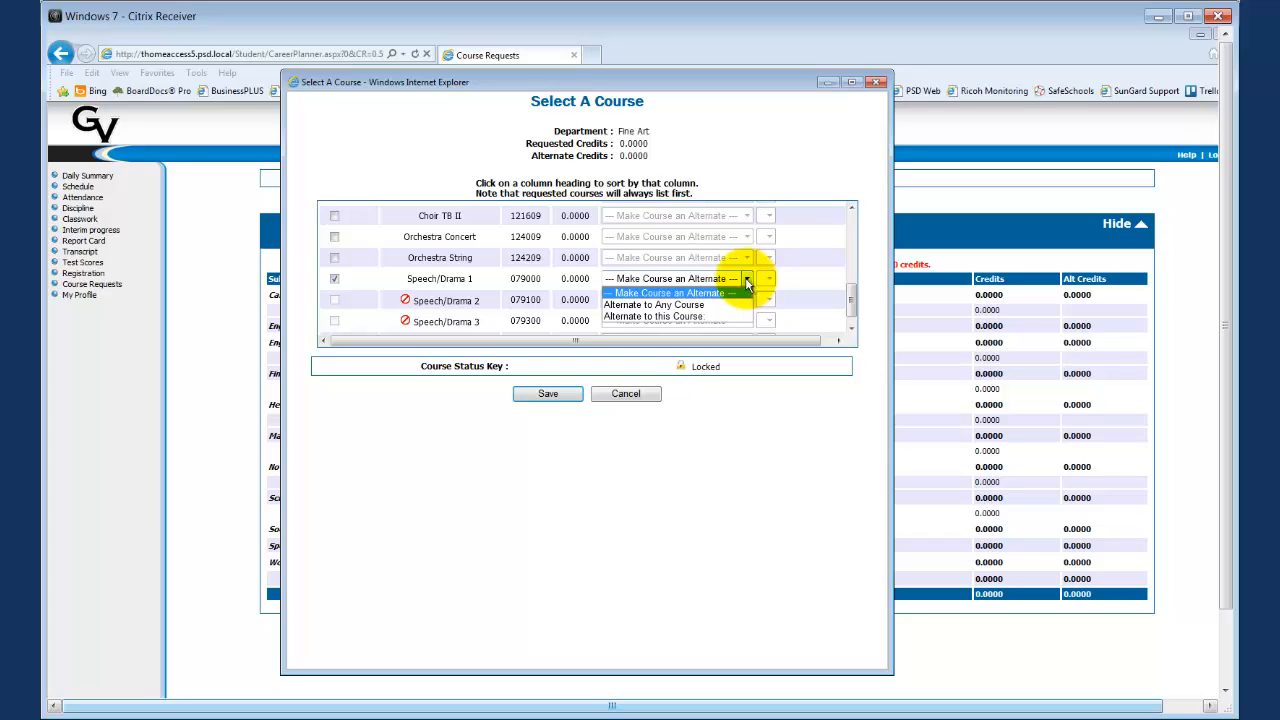
click(716, 305)
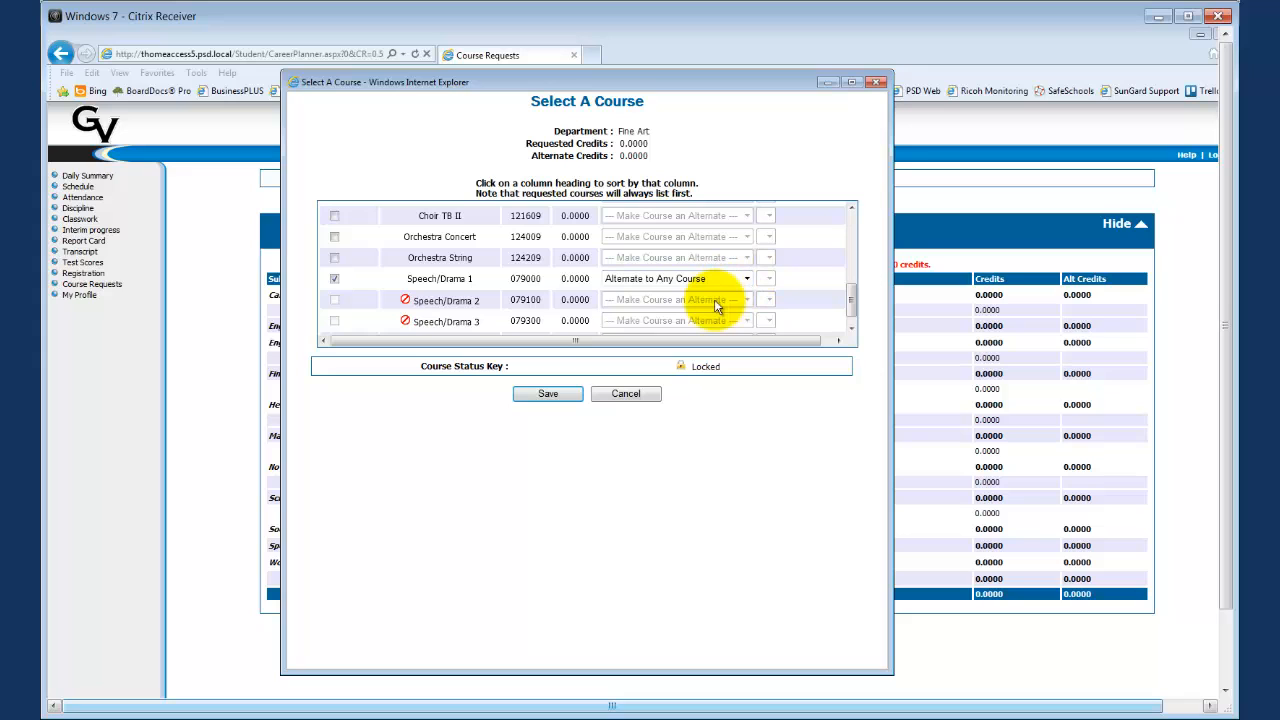
click(530, 393)
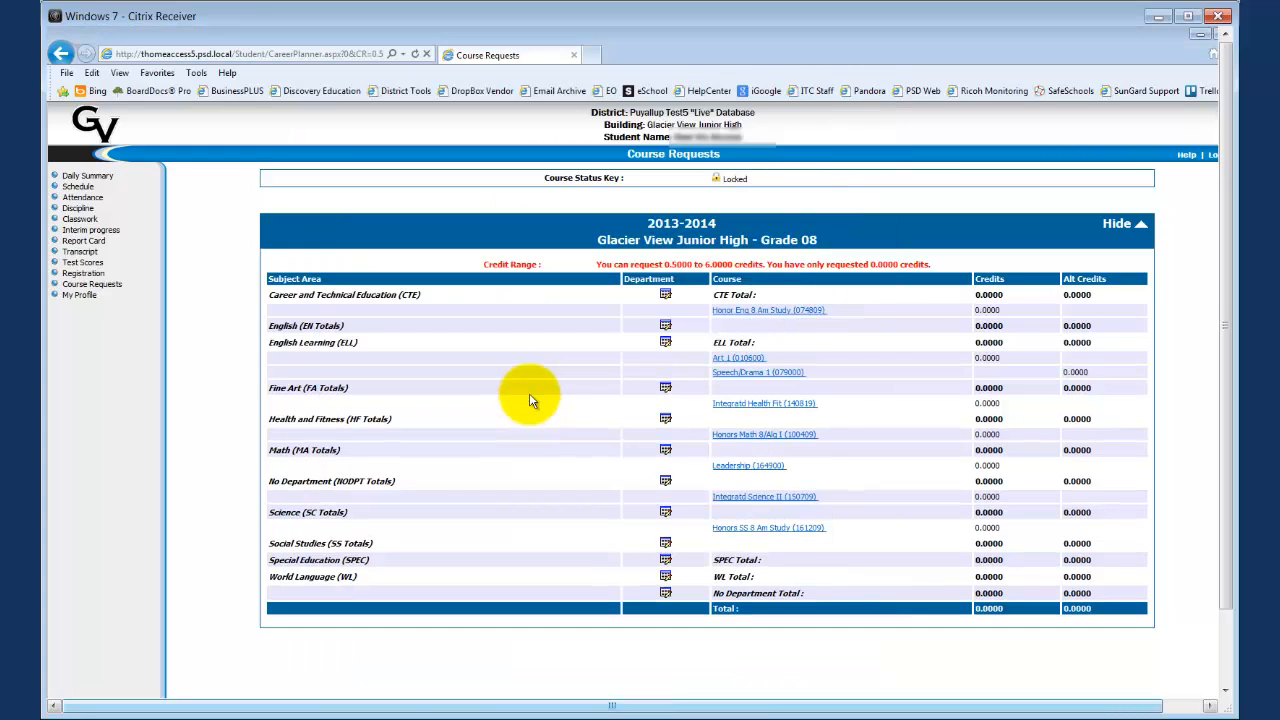